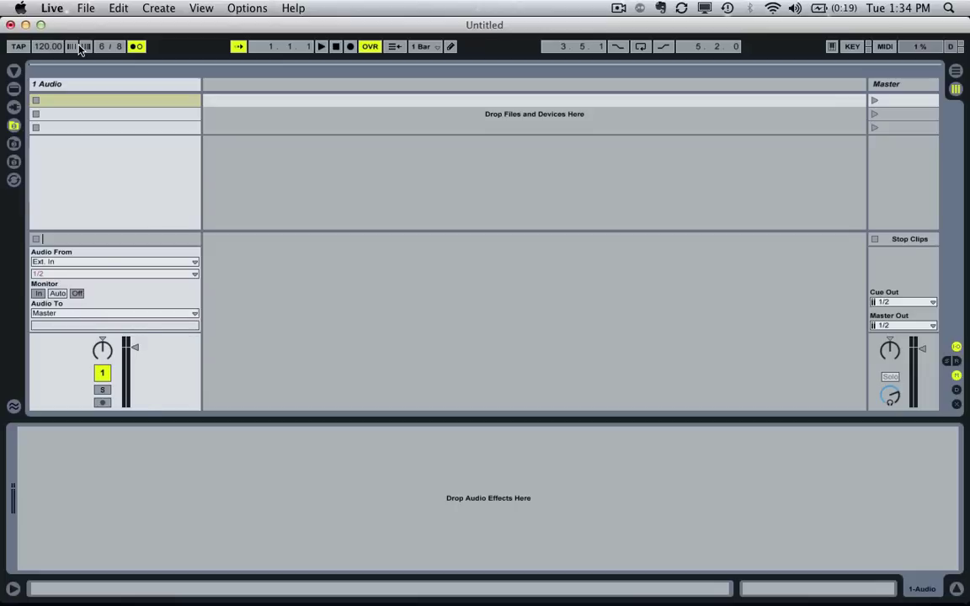
Tap the tempo up to 182.67 BPM, then stop playback.
{"action": "key", "text": "super+m"}
{"action": "key", "text": "super+m"}
{"action": "key", "text": "t"}
{"action": "key", "text": "t"}
{"action": "key", "text": "t"}
{"action": "key", "text": "t"}
{"action": "key", "text": "t"}
{"action": "key", "text": "t"}
{"action": "key", "text": "t"}
{"action": "key", "text": "space"}
Switch to Arrangement View and play the 6/8 set from the start.
{"action": "key", "text": "Tab"}
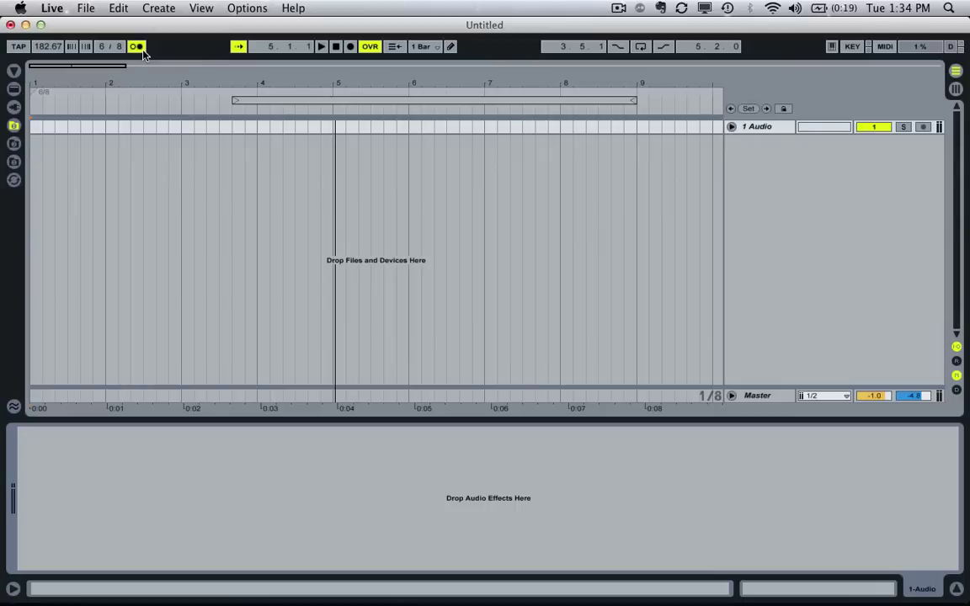
{"action": "left_click", "coordinate": [336, 47]}
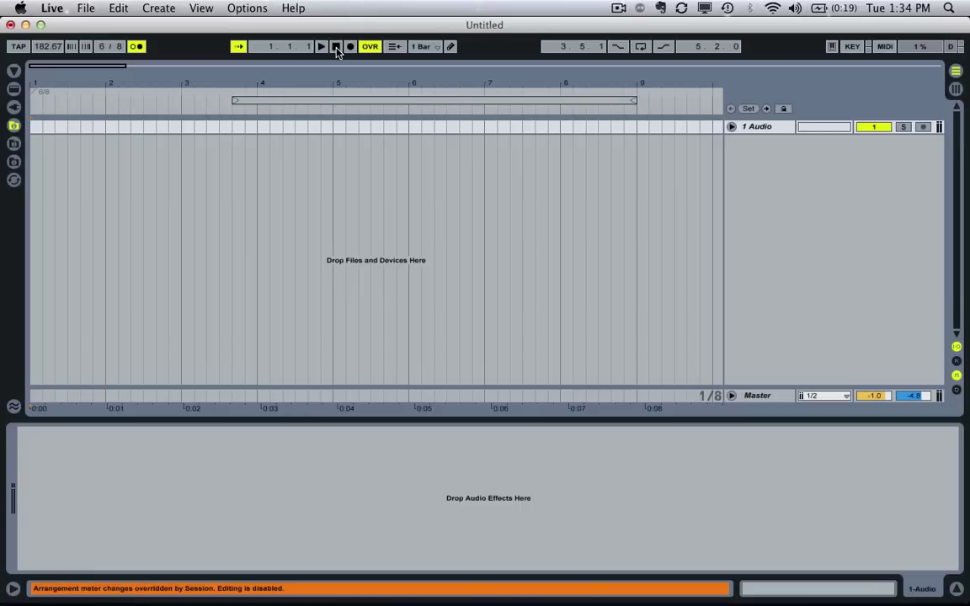
{"action": "key", "text": "space"}
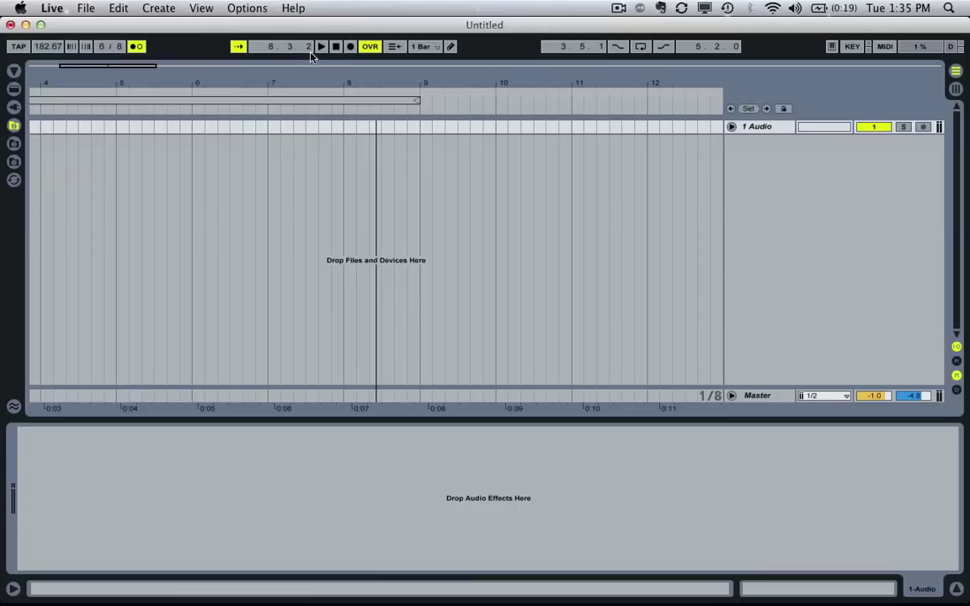
Replay the 6/8 set from the start, stop at bar 4, and try editing the arrangement meter lane.
{"action": "left_click", "coordinate": [335, 48]}
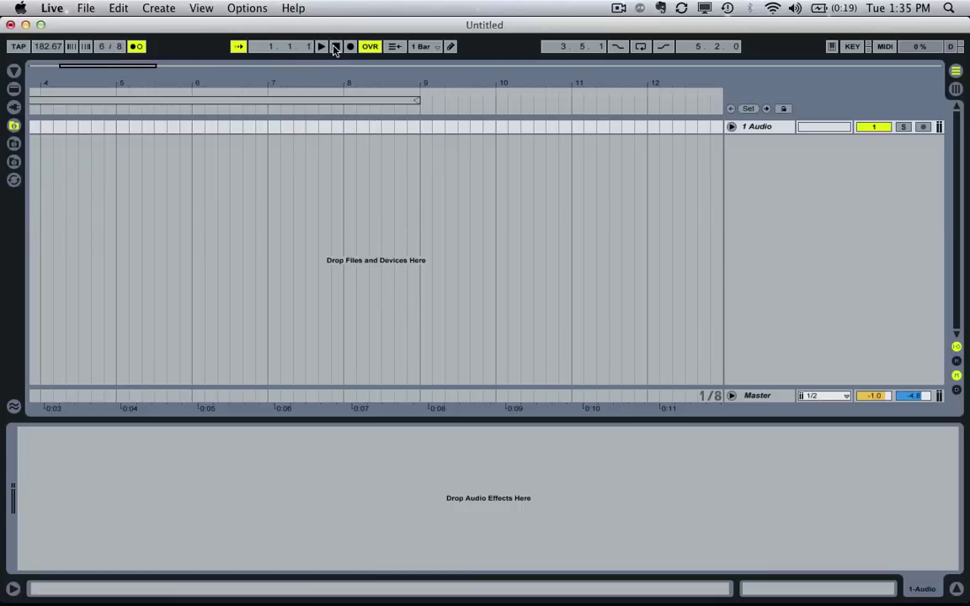
{"action": "key", "text": "space"}
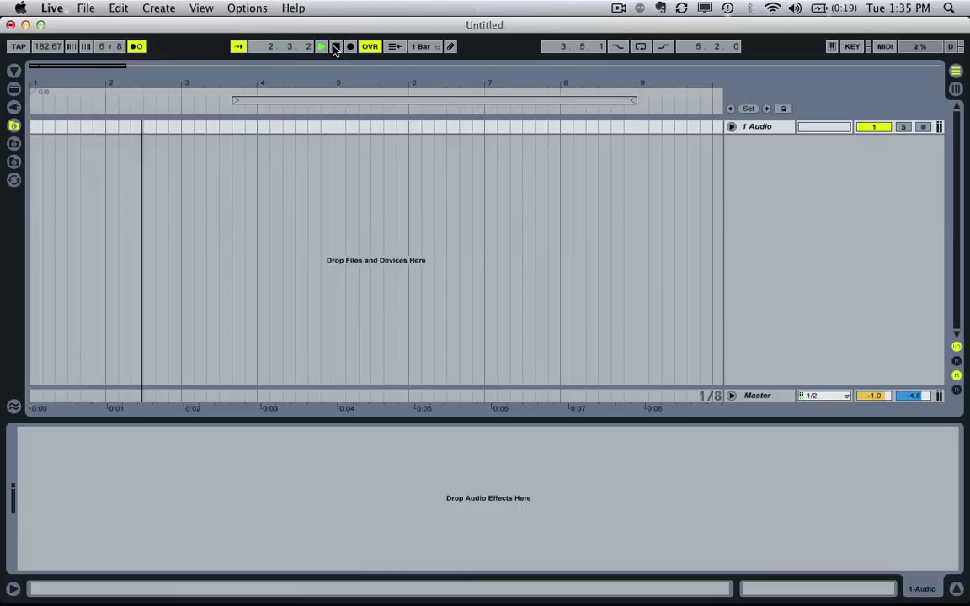
{"action": "left_click", "coordinate": [335, 48]}
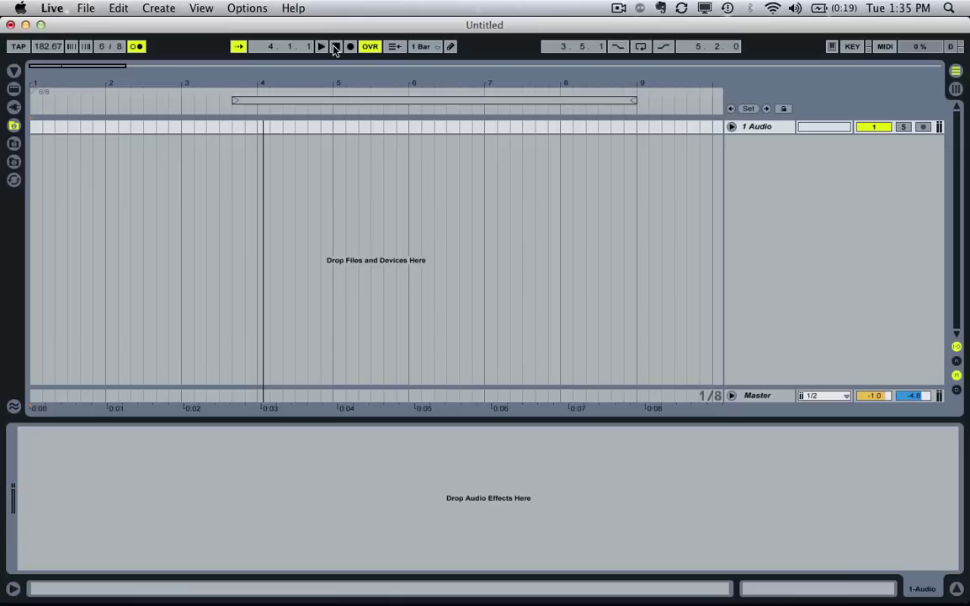
{"action": "left_click", "coordinate": [253, 95]}
Change the time signature denominator to 4 for 6/4 and rewind to 1.1.1.
{"action": "left_click", "coordinate": [119, 47]}
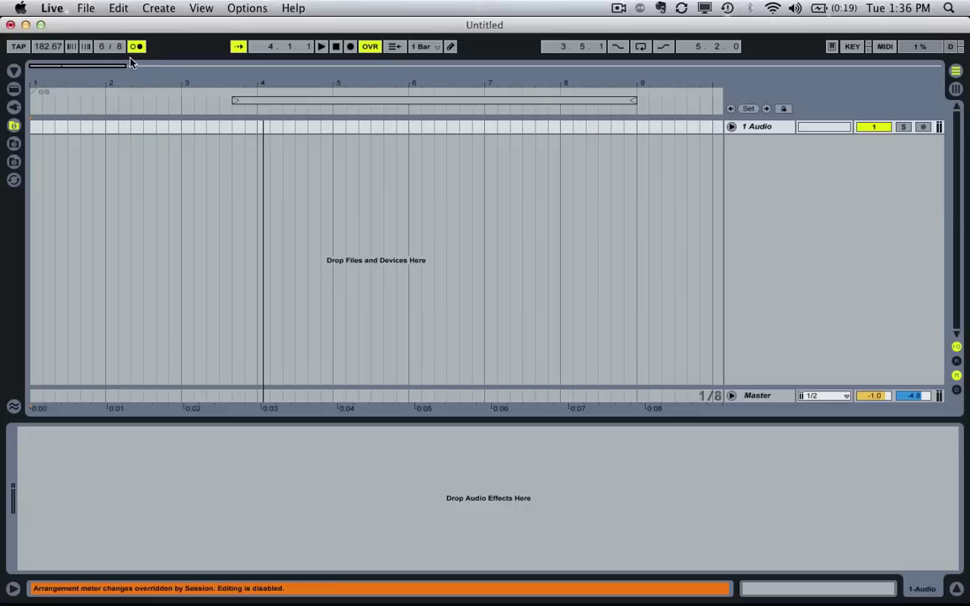
{"action": "type", "text": "4"}
{"action": "key", "text": "Return"}
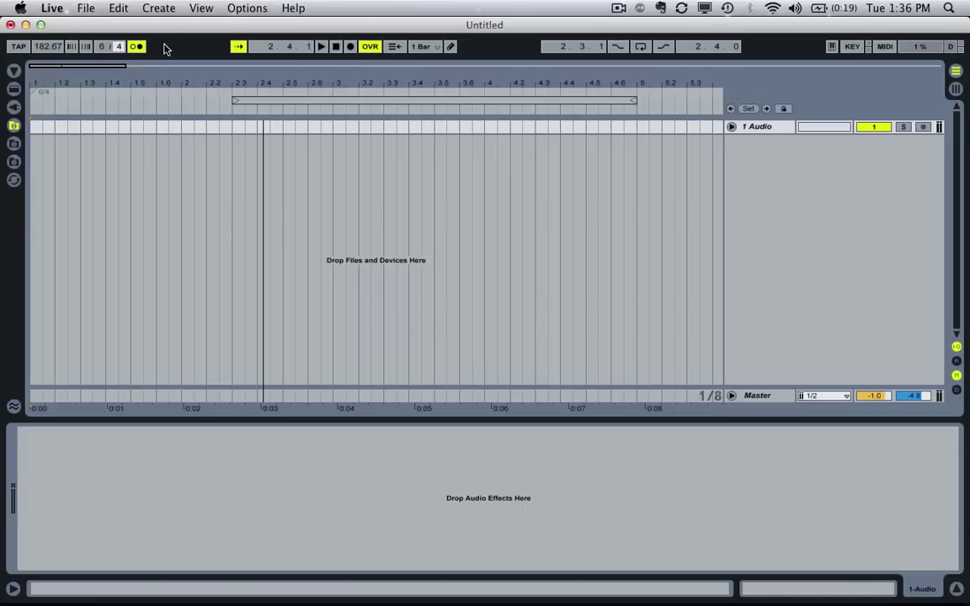
{"action": "left_click", "coordinate": [336, 47]}
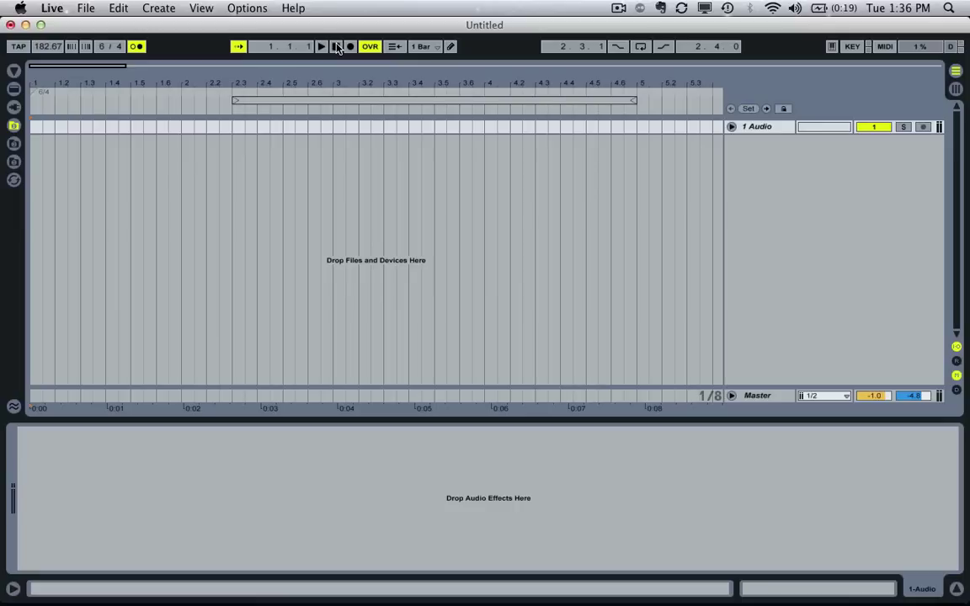
Tap the tempo down to 163.11 BPM, play, and stop at bar 5.
{"action": "key", "text": "t"}
{"action": "key", "text": "t"}
{"action": "key", "text": "t"}
{"action": "key", "text": "t"}
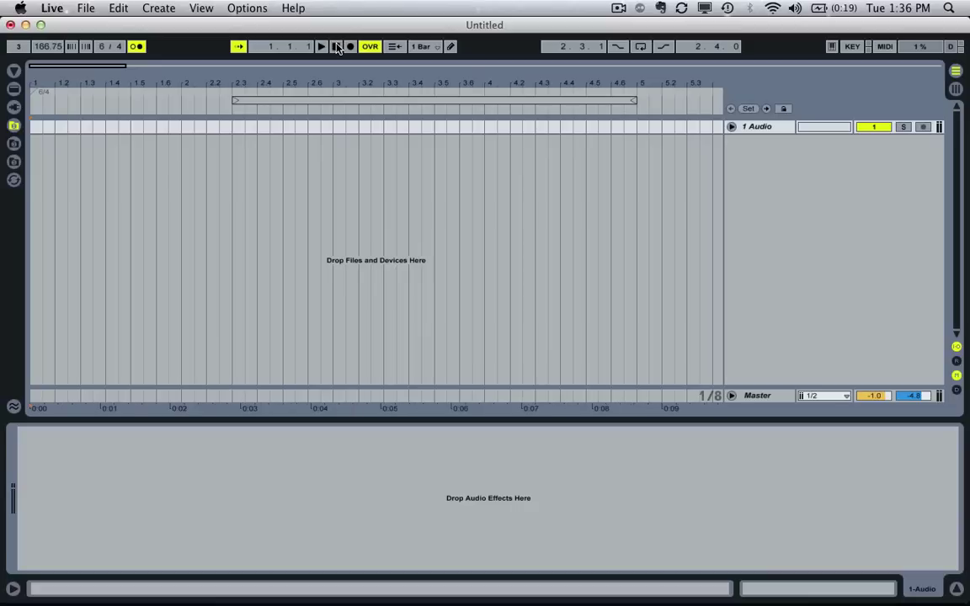
{"action": "key", "text": "t"}
{"action": "key", "text": "t"}
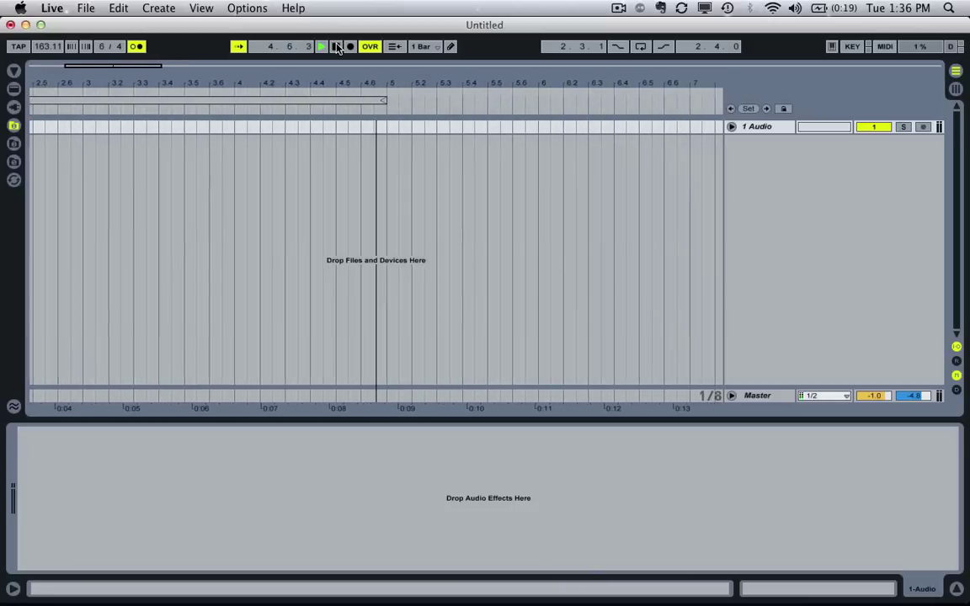
{"action": "left_click", "coordinate": [337, 47]}
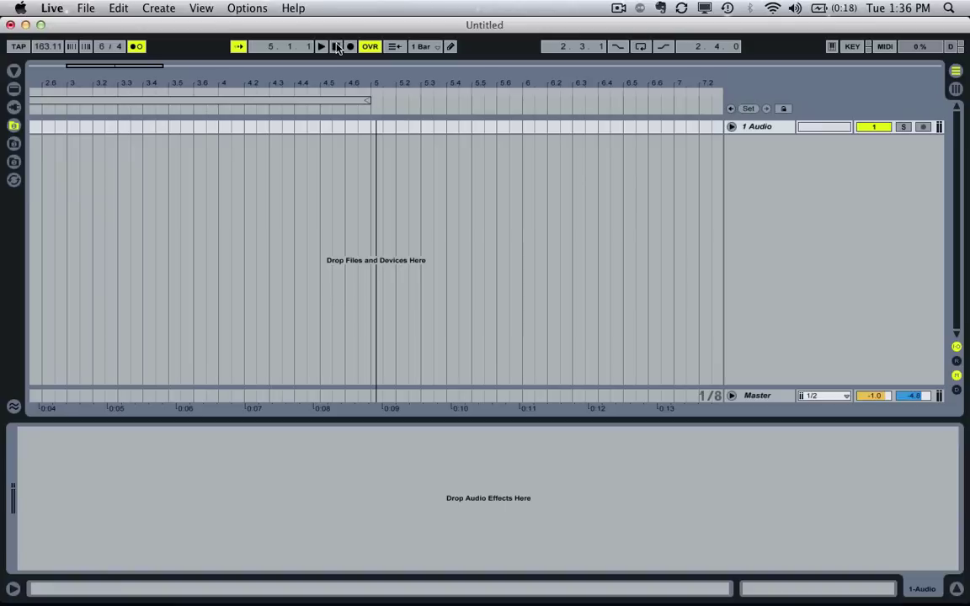
Reset the tempo to 120.00 BPM, play from the start, and stop at bar 2.
{"action": "left_click", "coordinate": [336, 46]}
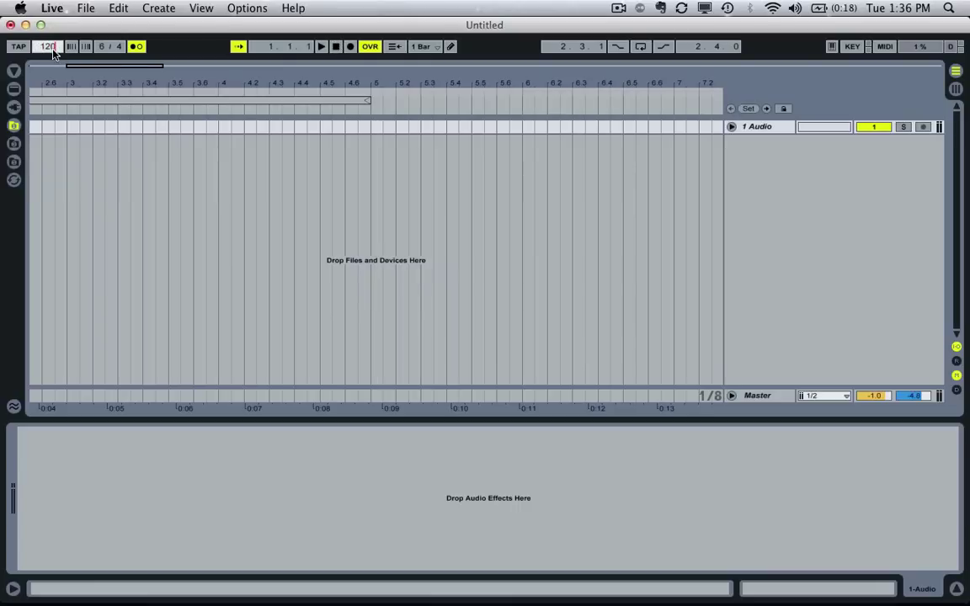
{"action": "left_click", "coordinate": [336, 46]}
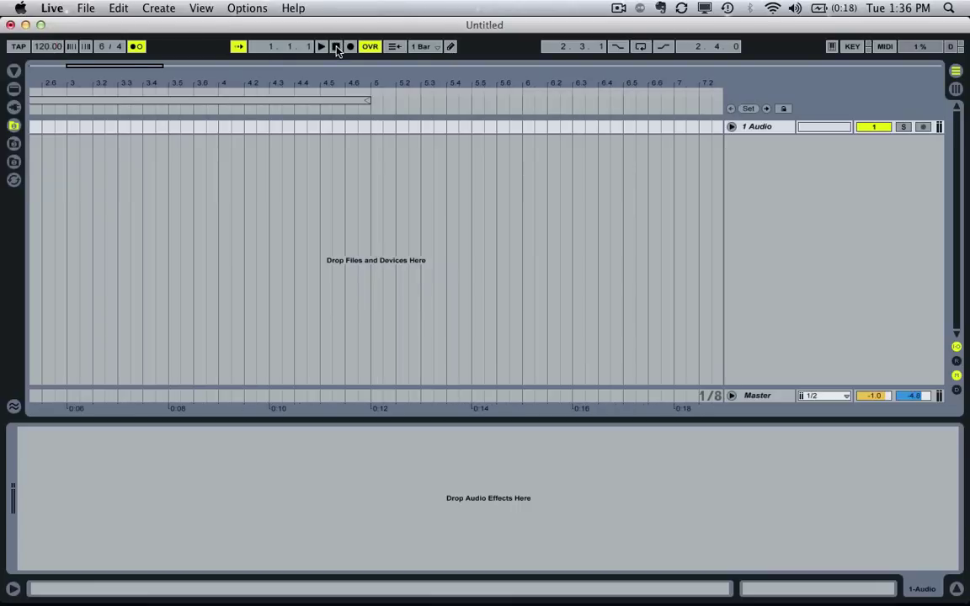
{"action": "key", "text": "space"}
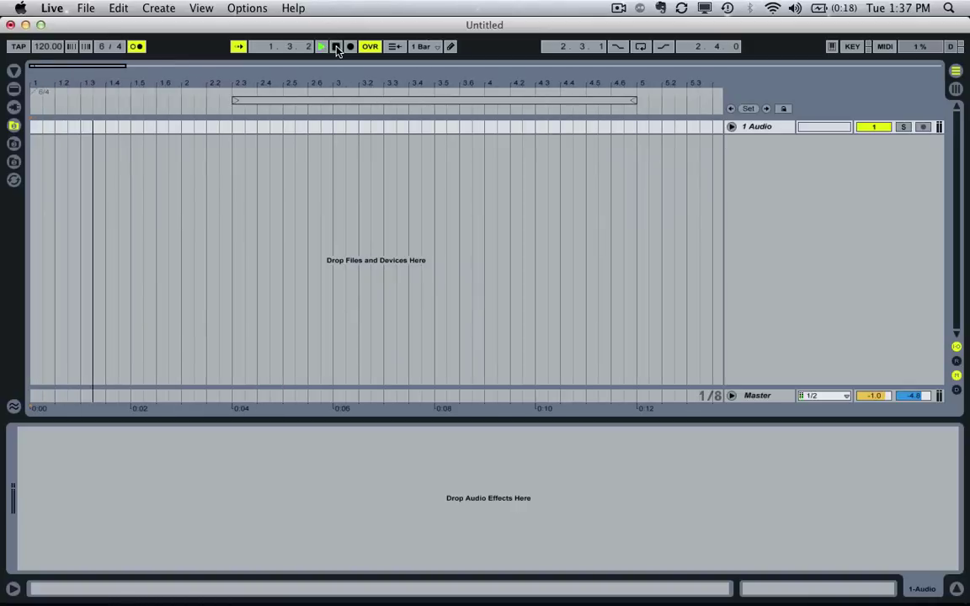
{"action": "left_click", "coordinate": [336, 46]}
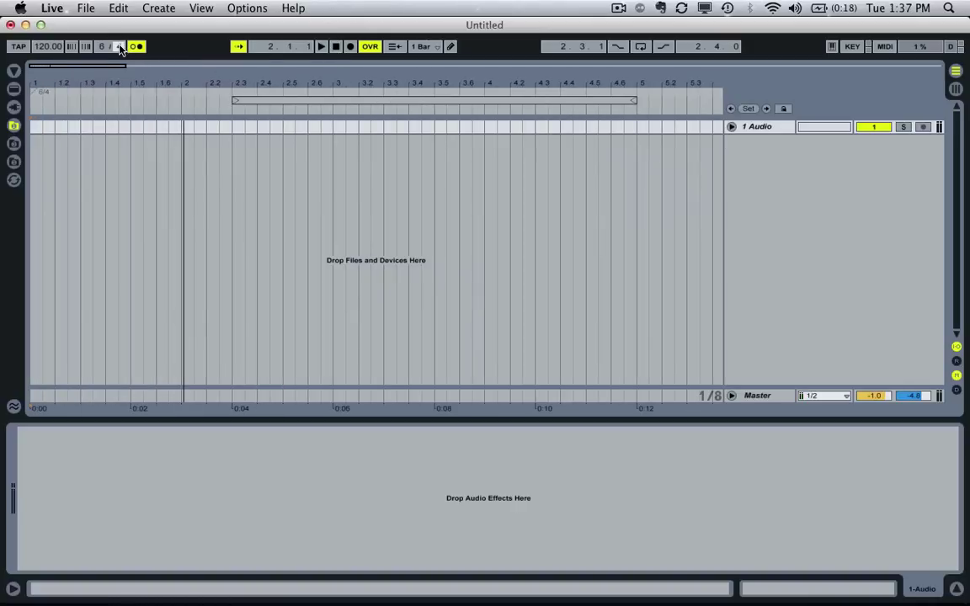
Switch the time signature to 6/8 and play it briefly from the start.
{"action": "left_click_drag", "start_coordinate": [119, 46], "coordinate": [132, 43]}
{"action": "left_click", "coordinate": [334, 47]}
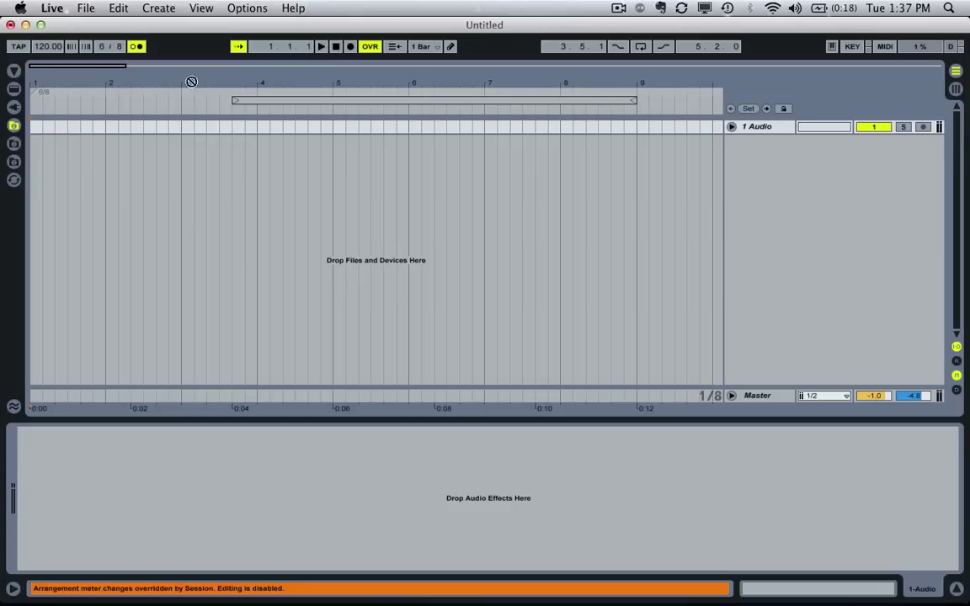
{"action": "key", "text": "space"}
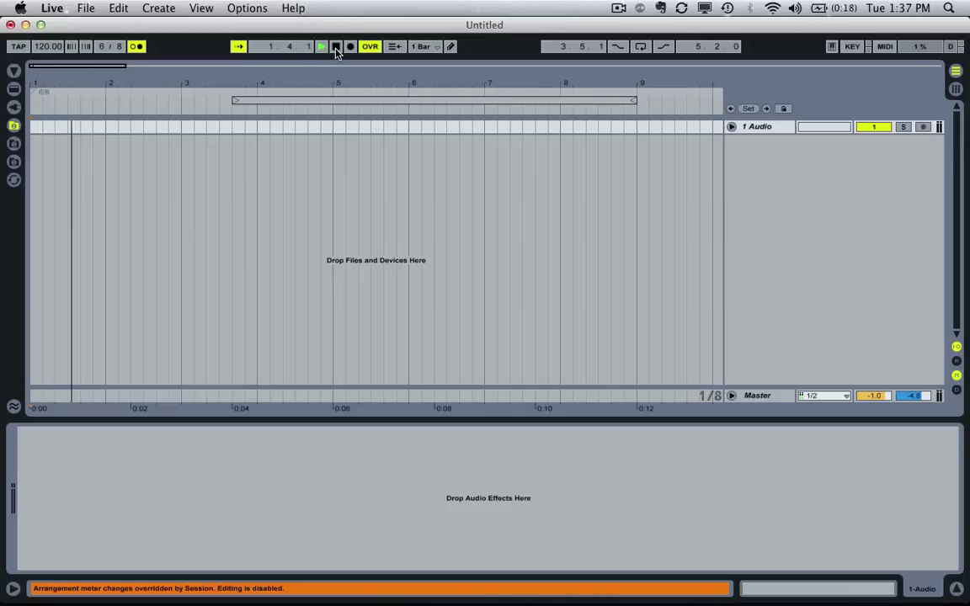
{"action": "left_click", "coordinate": [336, 48]}
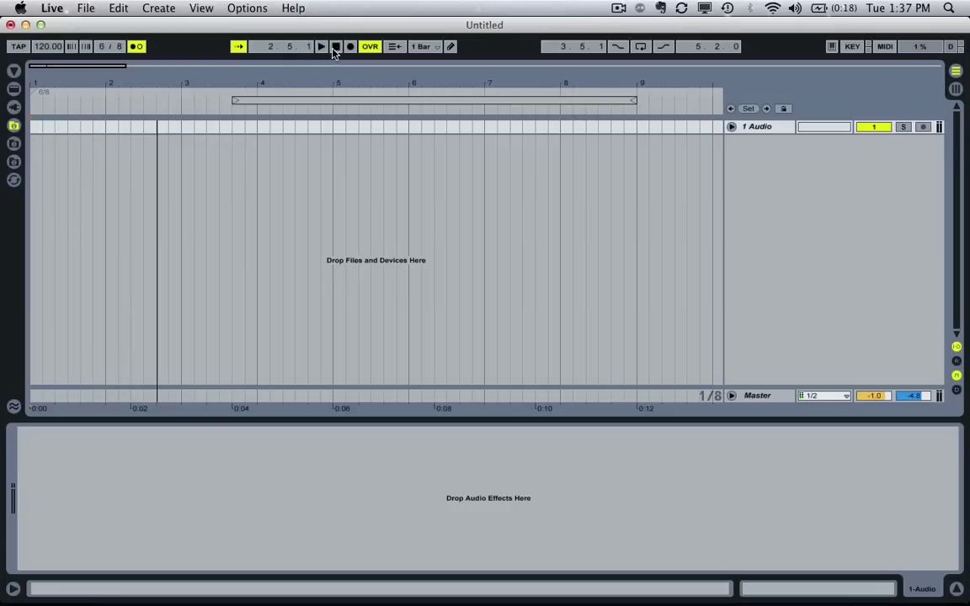
Set the time signature back to 6/4 and play from 1.1.1 at 120 BPM.
{"action": "left_click_drag", "start_coordinate": [119, 51], "coordinate": [118, 55]}
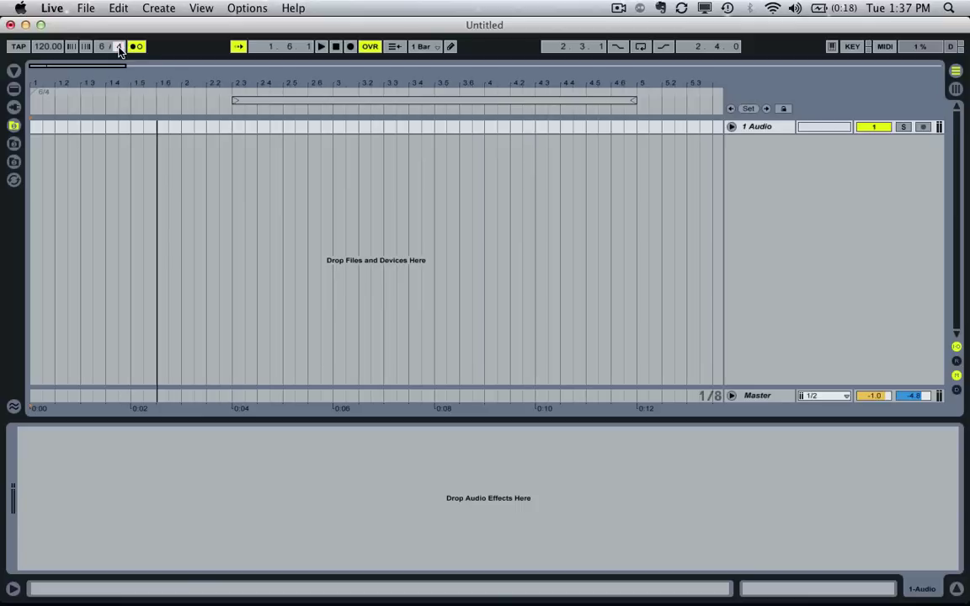
{"action": "left_click", "coordinate": [335, 48]}
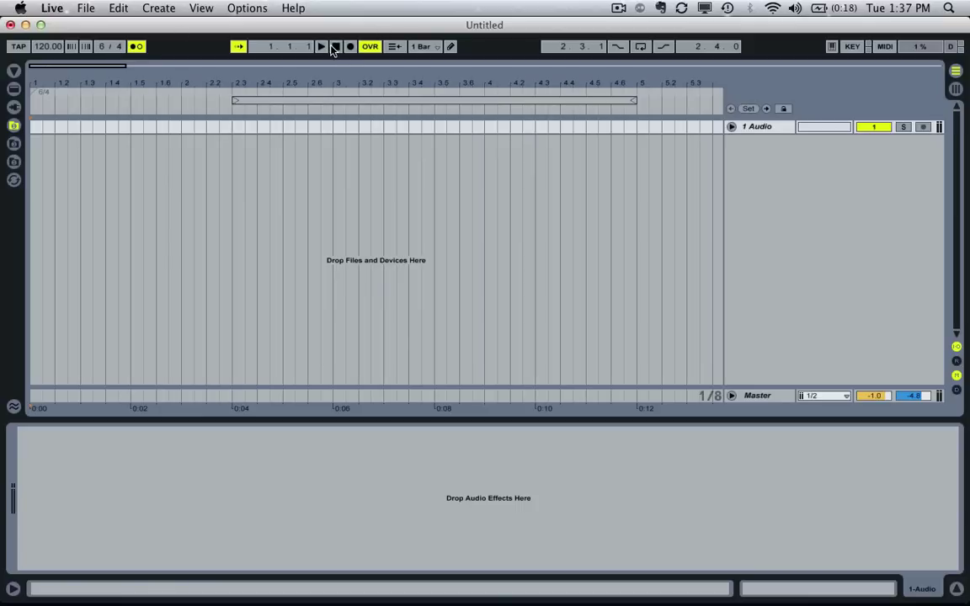
{"action": "key", "text": "space"}
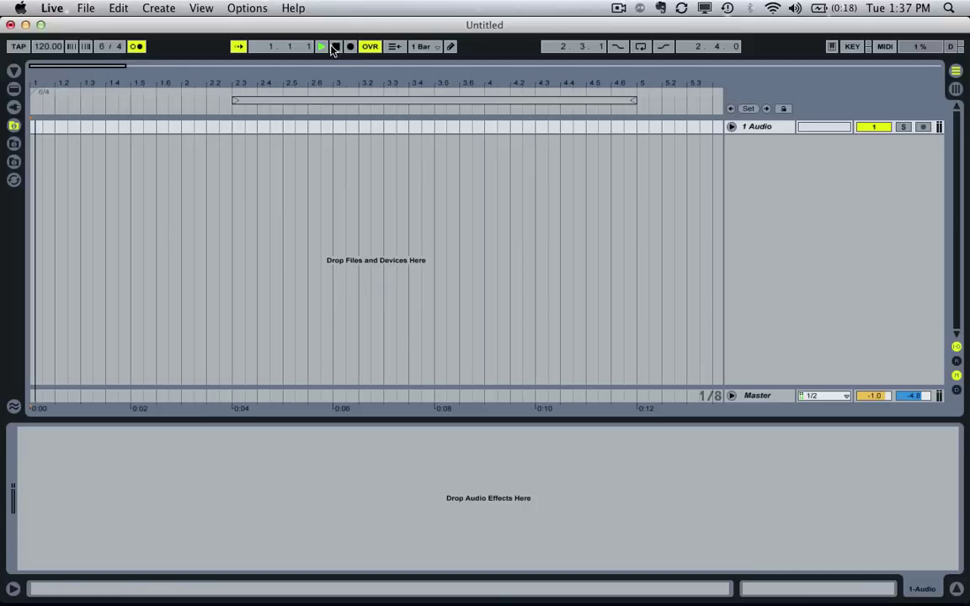